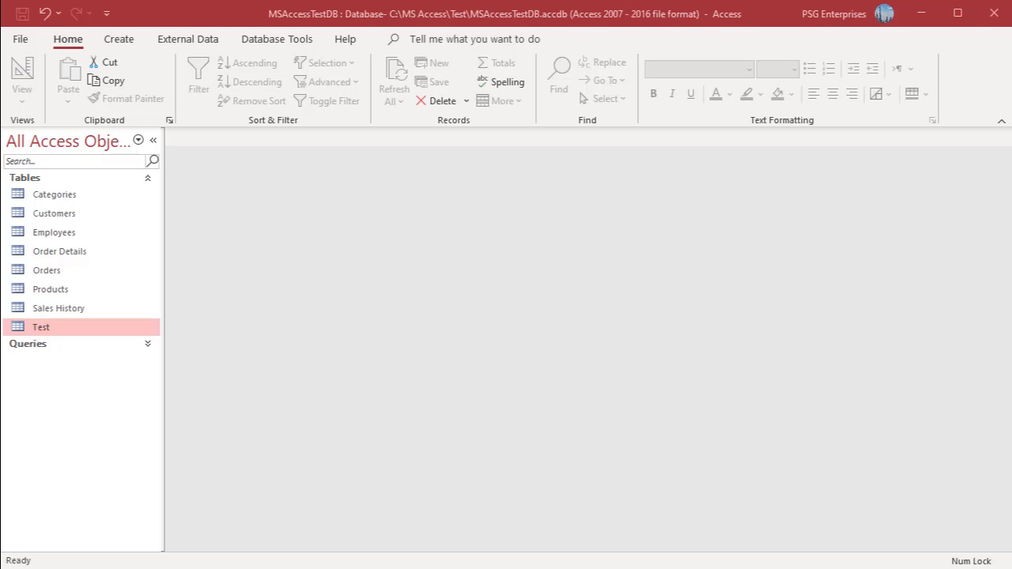
# Open the Test table to view its 11 names beside the blank Full Name columns
pyautogui.doubleClick(74, 329)
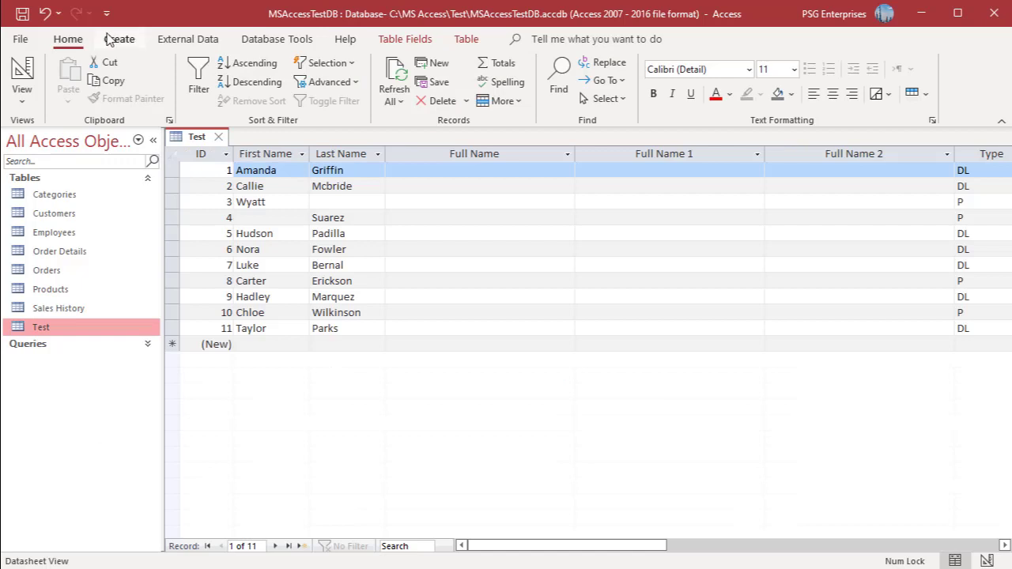
# Create a new query design on the Test table and make it an Update query
pyautogui.click(118, 39)
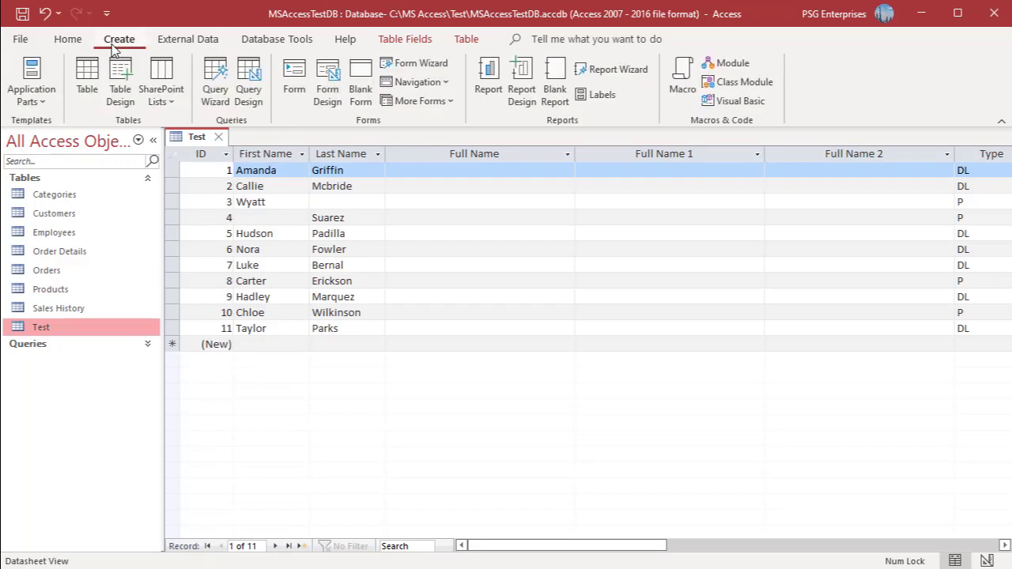
pyautogui.click(248, 97)
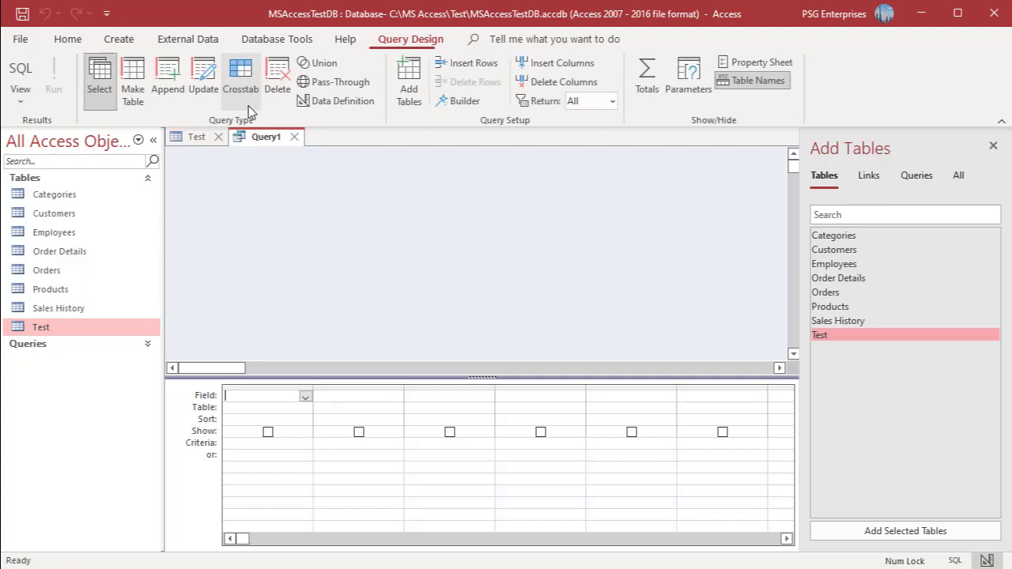
pyautogui.doubleClick(821, 336)
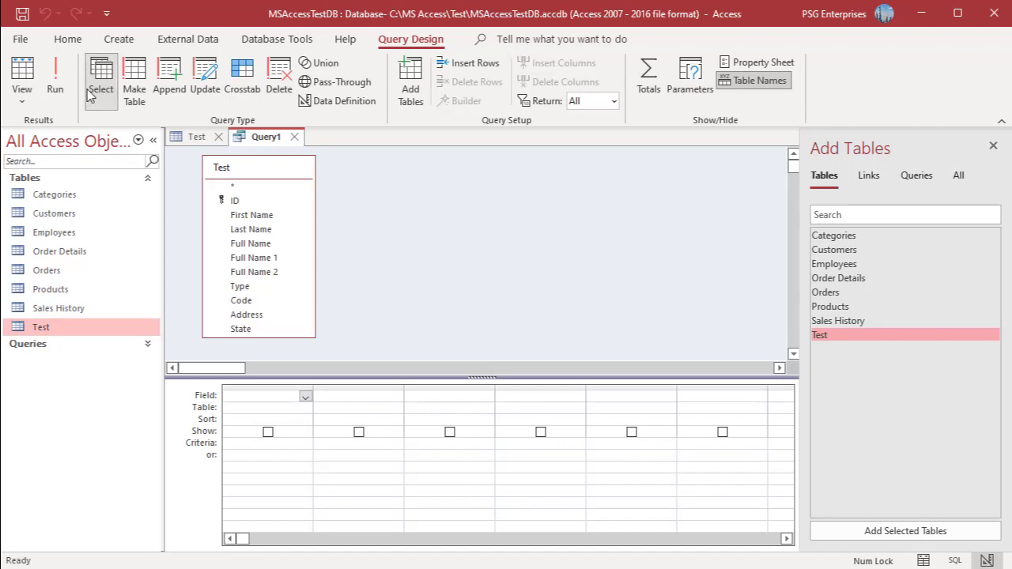
pyautogui.click(204, 73)
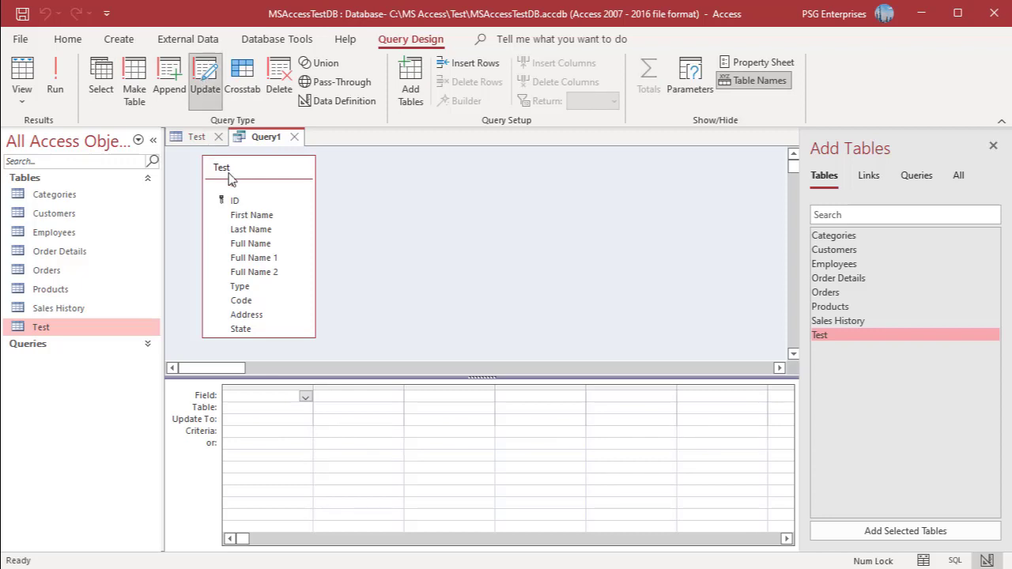
# Add the ID, First Name and Last Name fields to the query grid
pyautogui.doubleClick(235, 202)
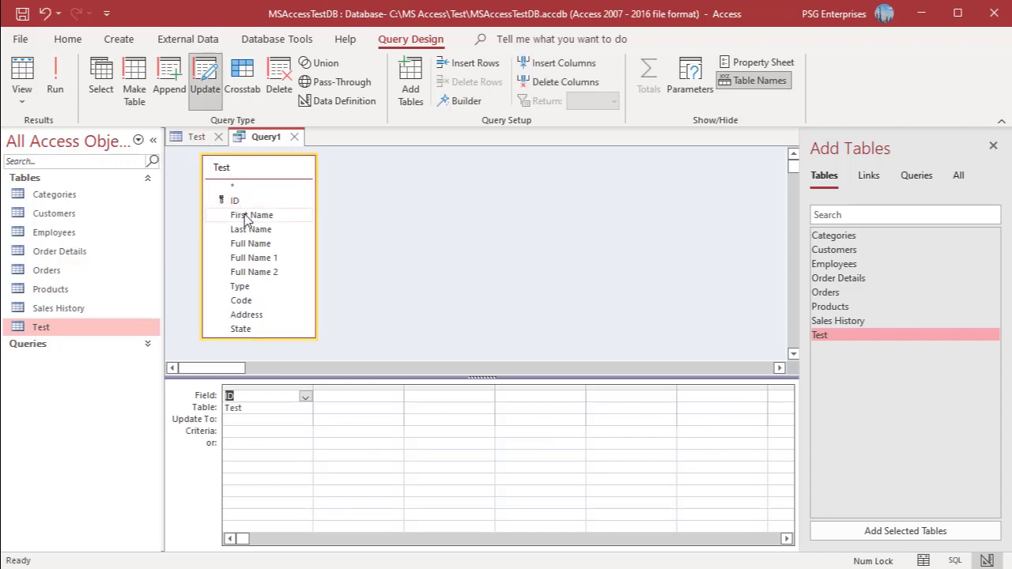
pyautogui.doubleClick(245, 216)
pyautogui.doubleClick(246, 230)
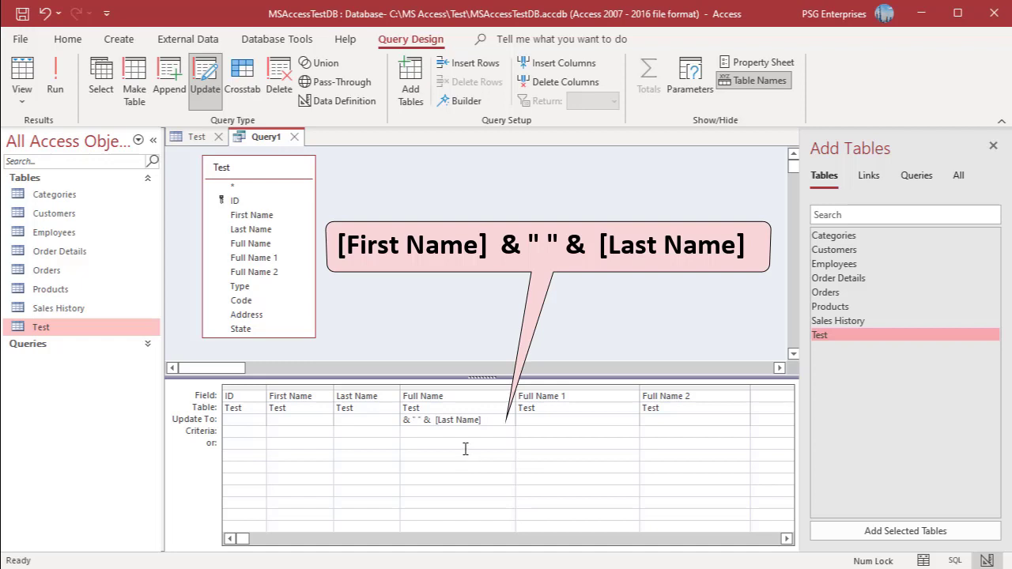
# Paste joined First Name and Last Name Update To expressions for Full Name 1 and Full Name 2
pyautogui.click(528, 420)
pyautogui.write('[First Name] & " " & [Last Name]')
pyautogui.click(565, 472)
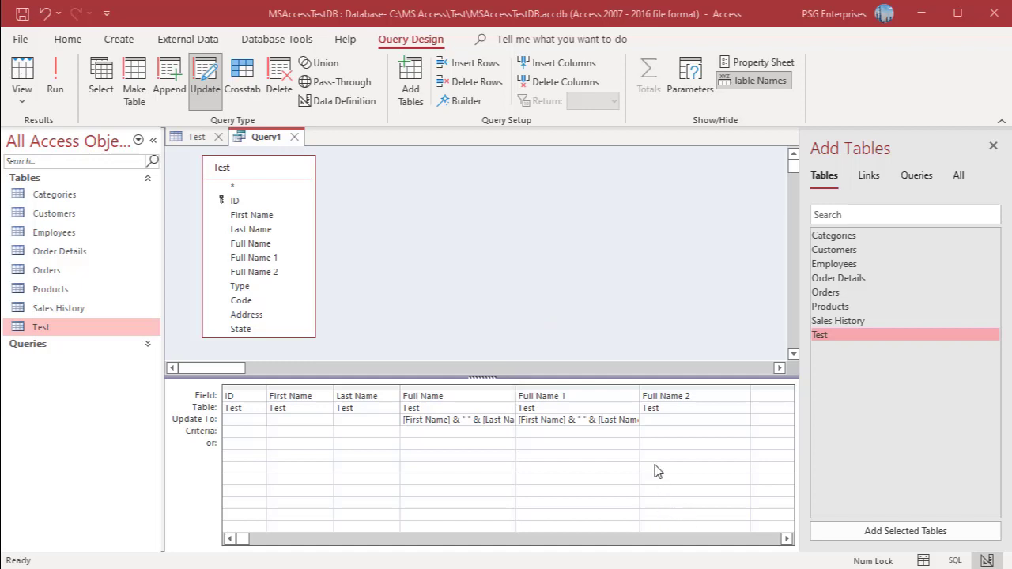
pyautogui.write('[First Name] & ", " & [Last Name]')
pyautogui.click(698, 473)
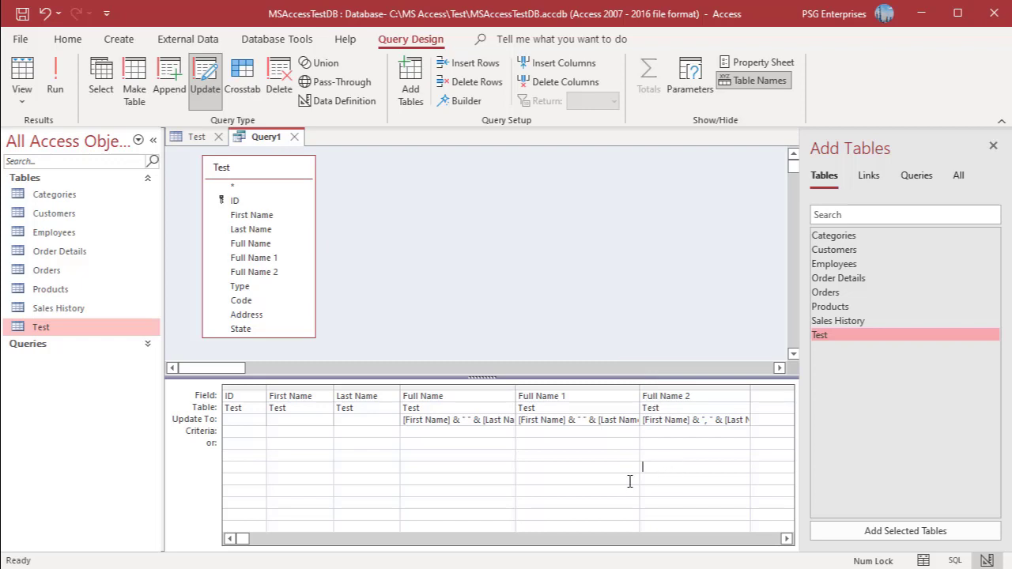
# Run the update on all 11 rows and check the filled names in the Test table
pyautogui.click(55, 88)
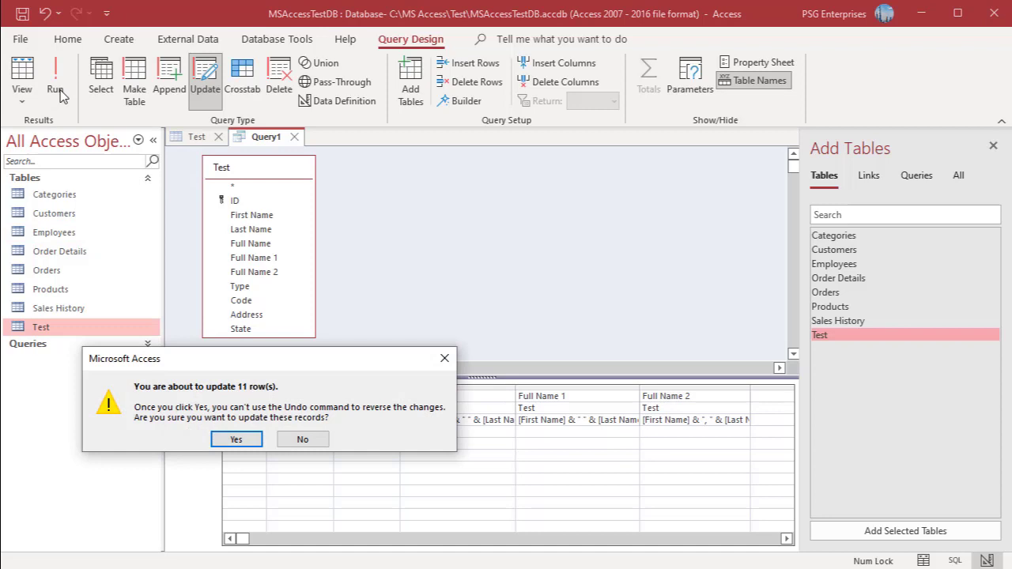
pyautogui.click(235, 439)
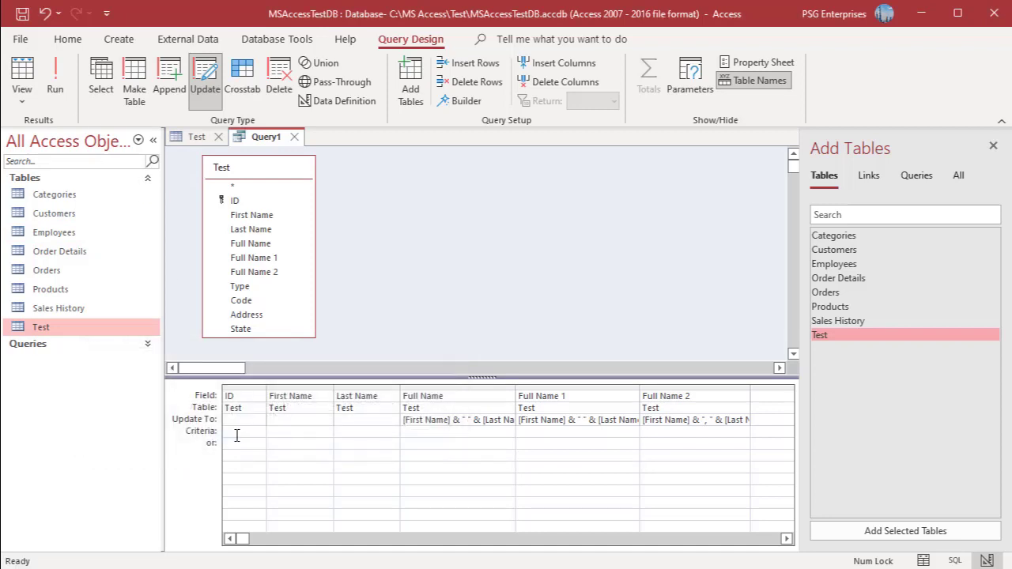
pyautogui.click(196, 136)
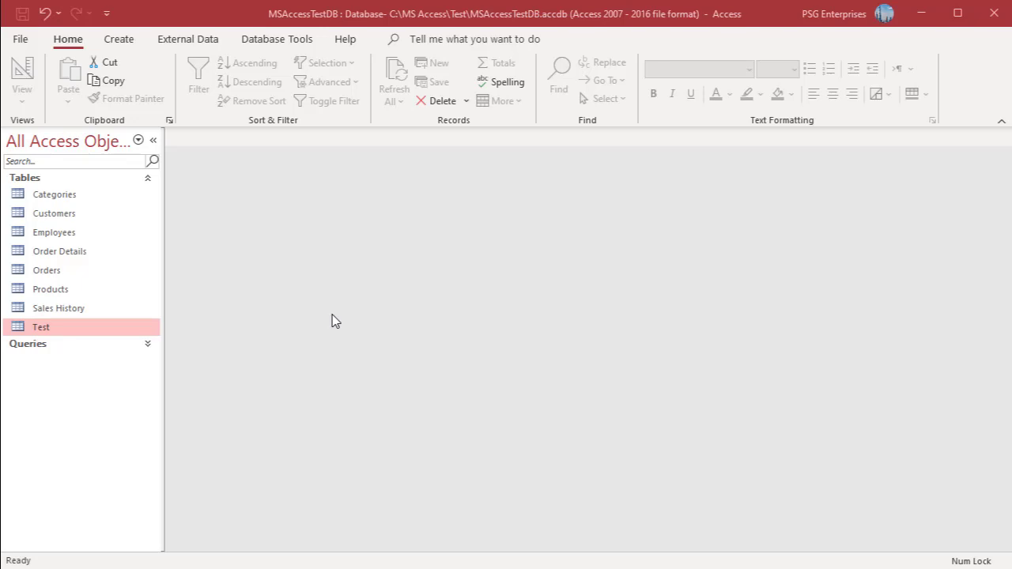
# Create a new query on Employees with City, State and Zip in the grid
pyautogui.click(54, 232)
pyautogui.click(119, 39)
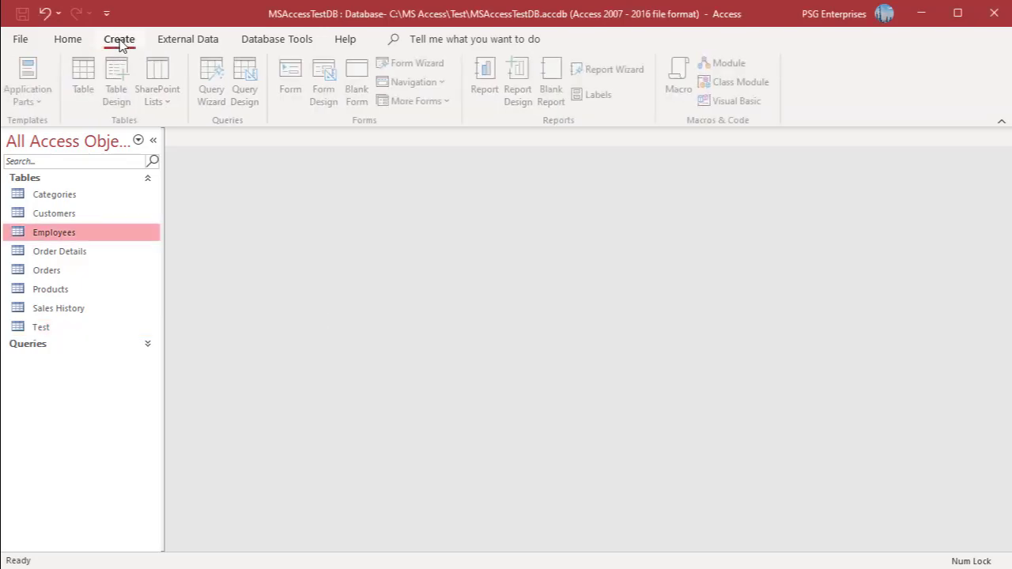
pyautogui.click(248, 93)
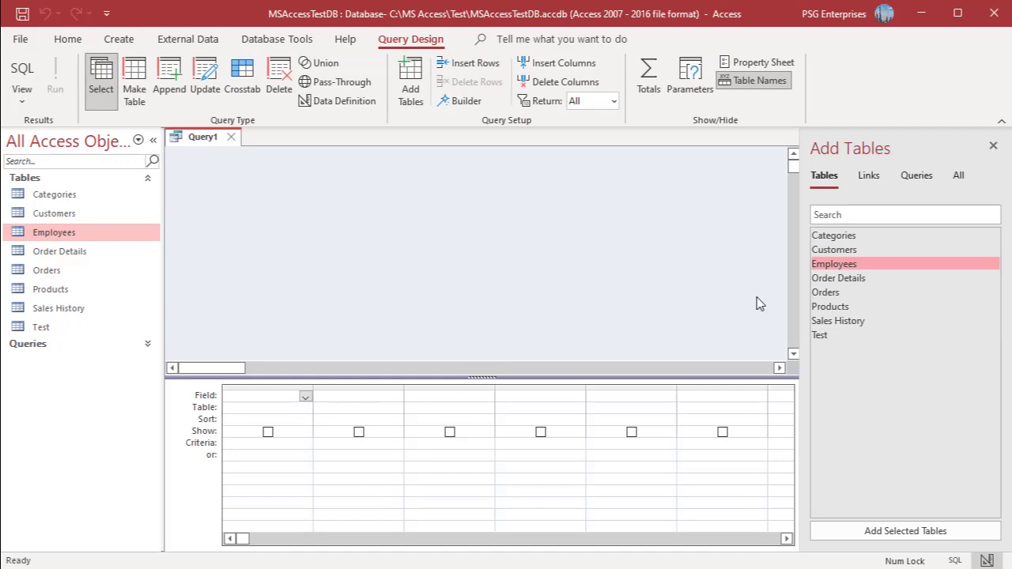
pyautogui.doubleClick(836, 271)
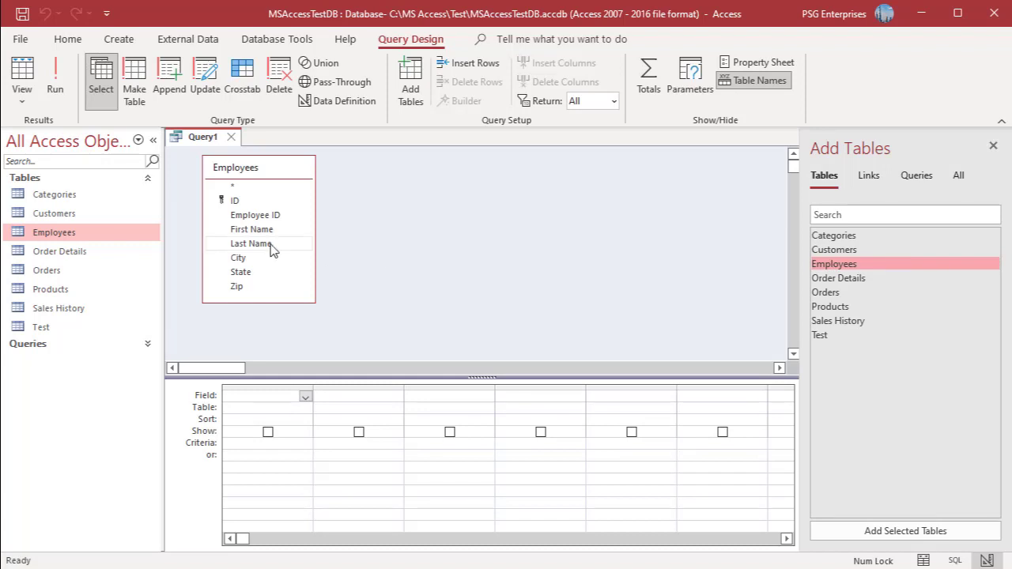
pyautogui.doubleClick(246, 259)
pyautogui.doubleClick(240, 272)
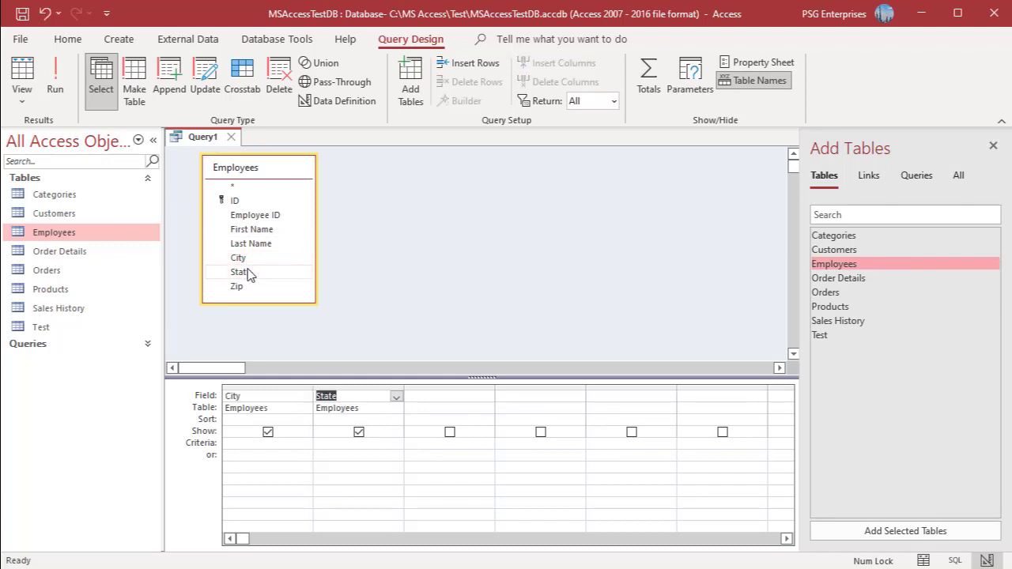
pyautogui.doubleClick(238, 286)
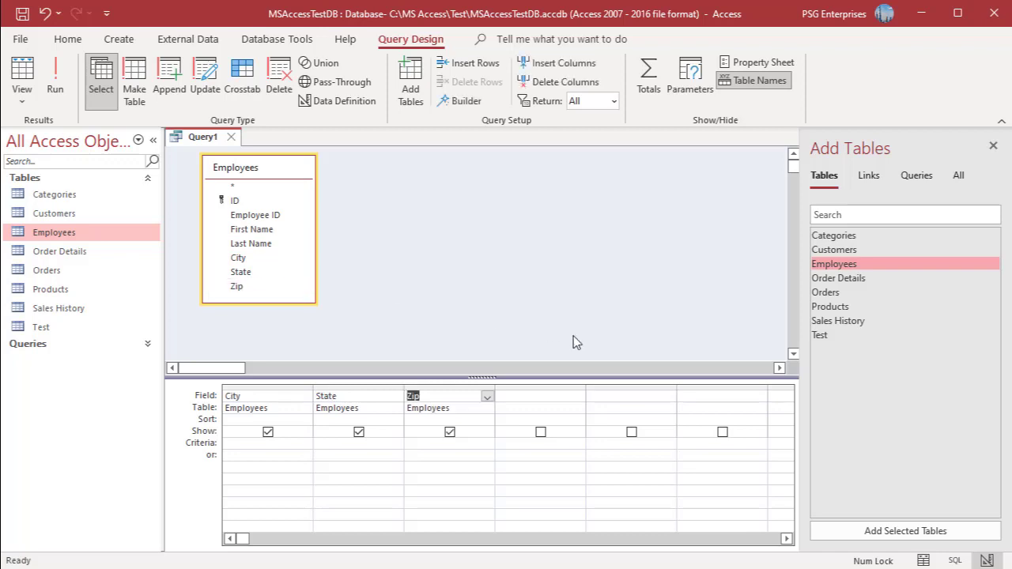
# Add the field Address : [City] & ", " & [State] & ", " & [Zip] and run the query
pyautogui.rightClick(516, 400)
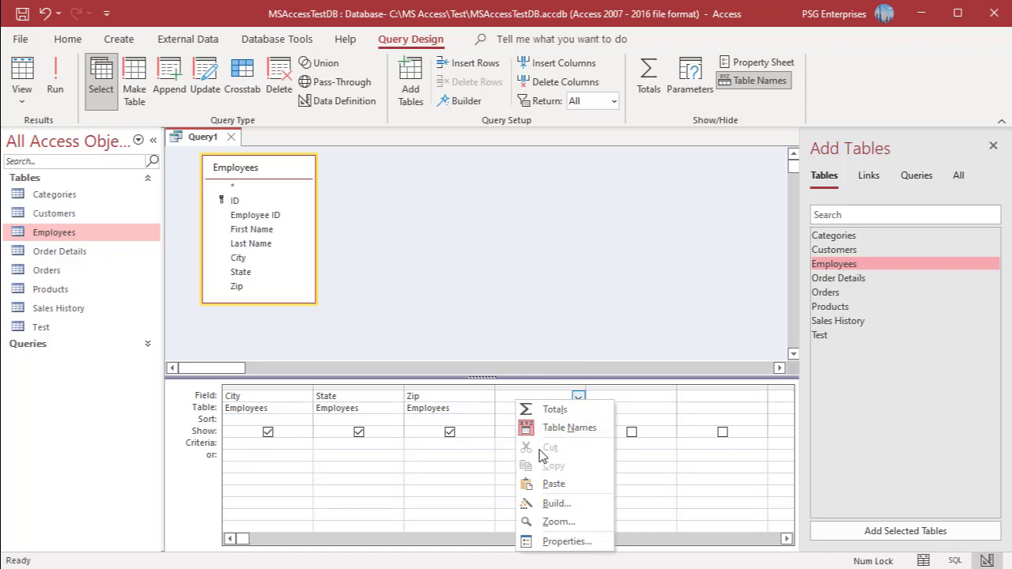
pyautogui.click(553, 521)
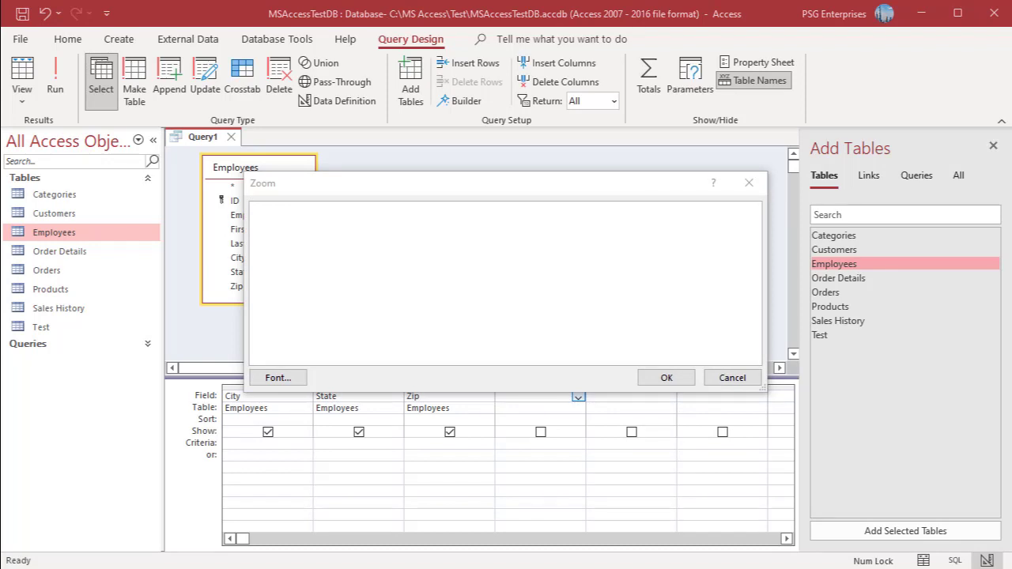
pyautogui.click(294, 242)
pyautogui.write('Address : [City] & ", " & [State] & ", " & [Zip]')
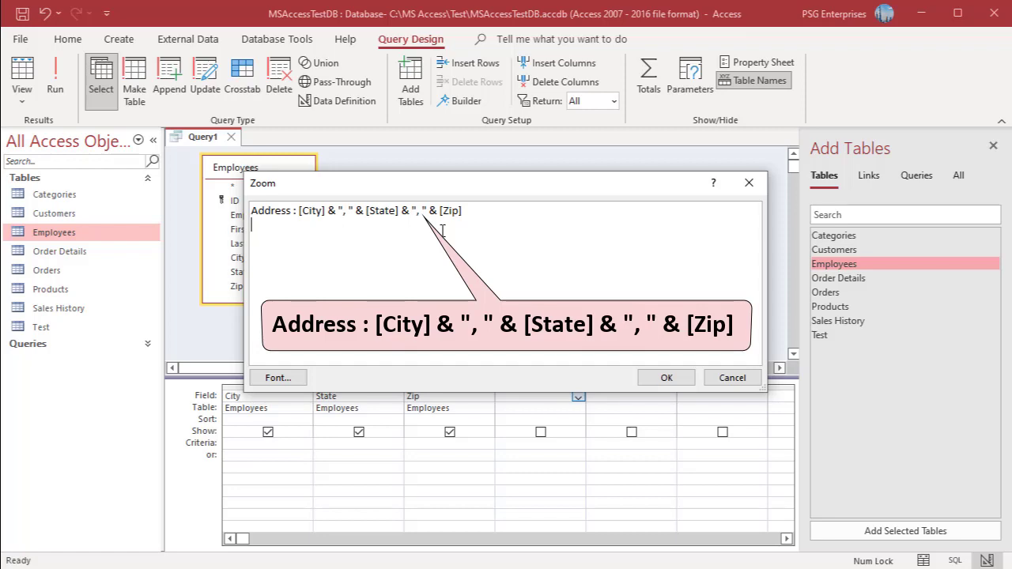
pyautogui.press('Return')
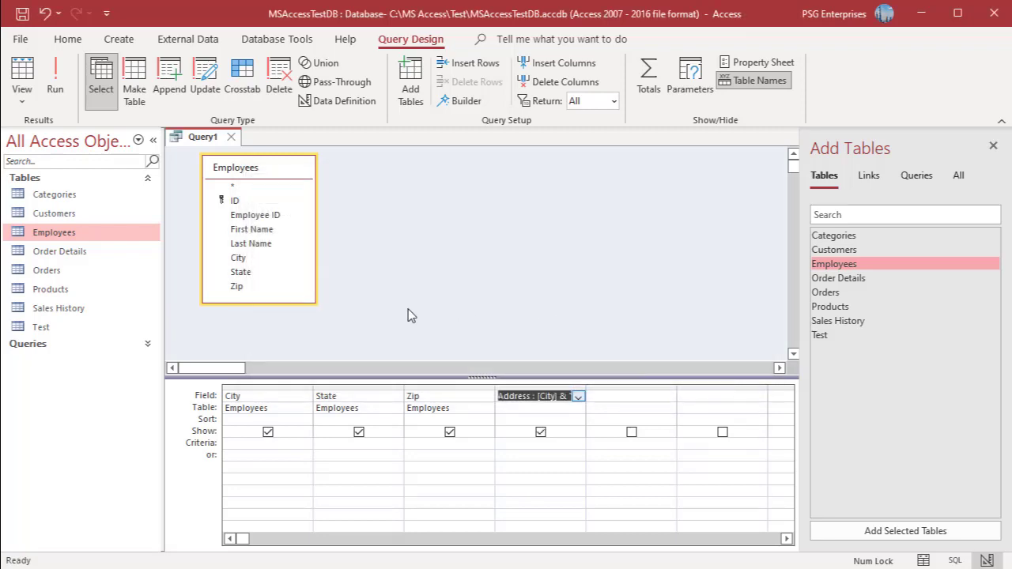
pyautogui.click(56, 79)
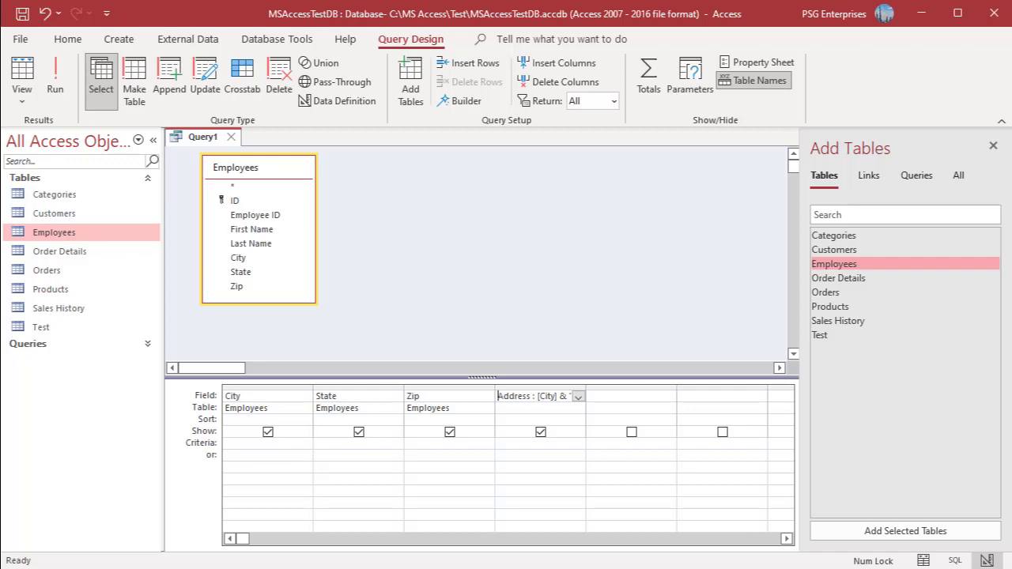
pyautogui.tripleClick(521, 402)
# Replace the & joins in Address with + and run, leaving State-less rows blank
pyautogui.rightClick(521, 401)
pyautogui.click(556, 522)
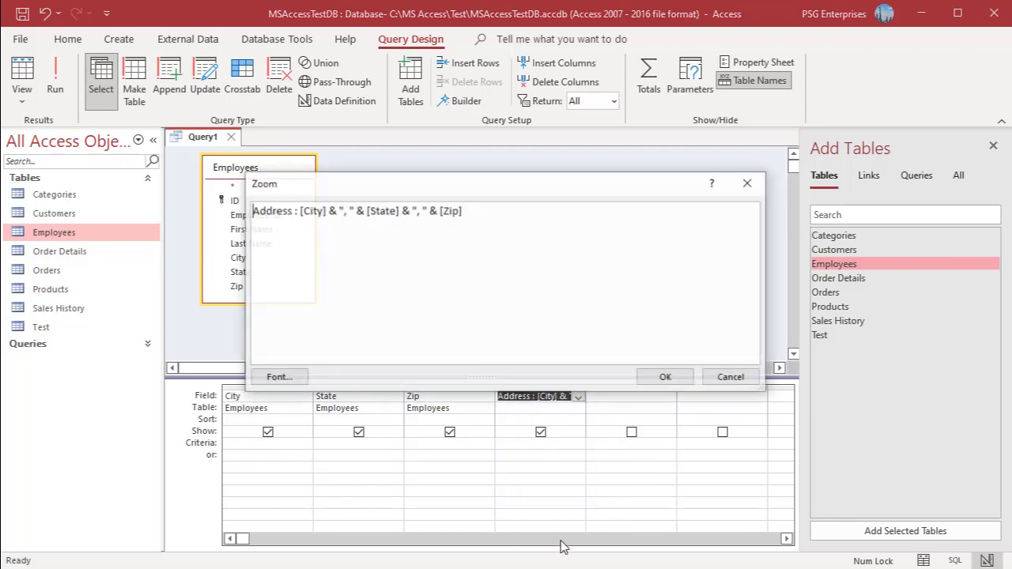
pyautogui.click(338, 212)
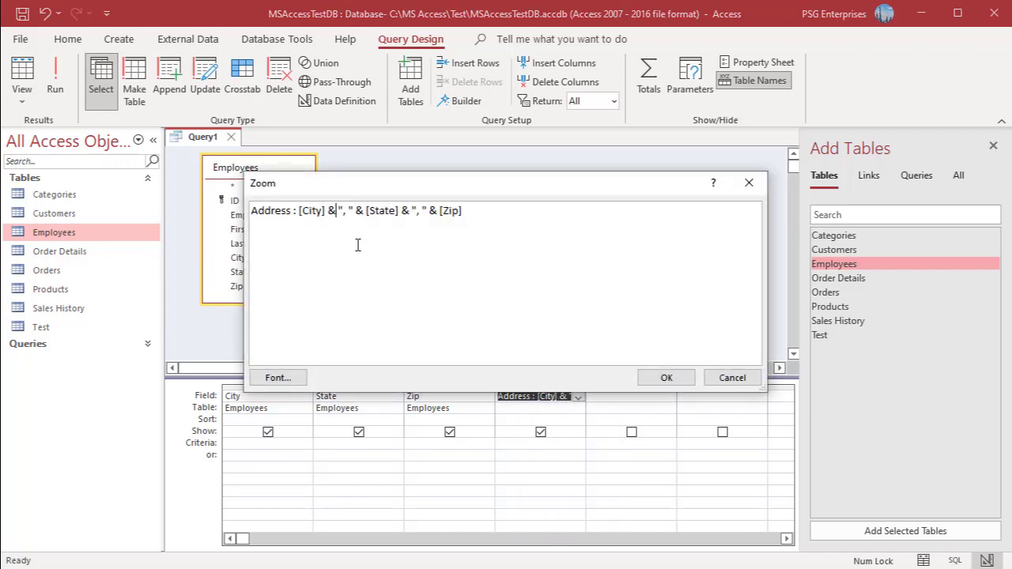
pyautogui.press('BackSpace')
pyautogui.write('+')
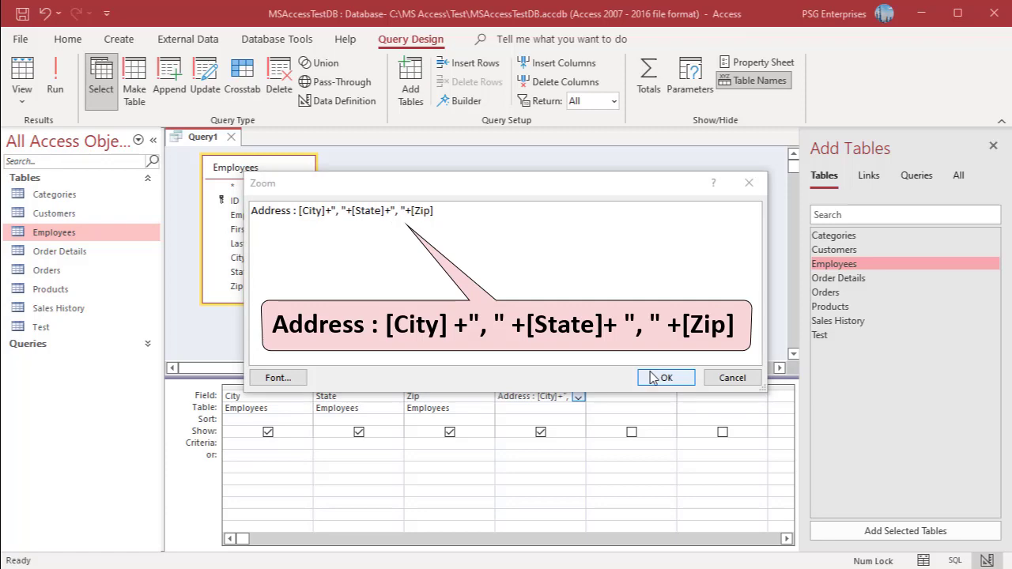
pyautogui.click(666, 378)
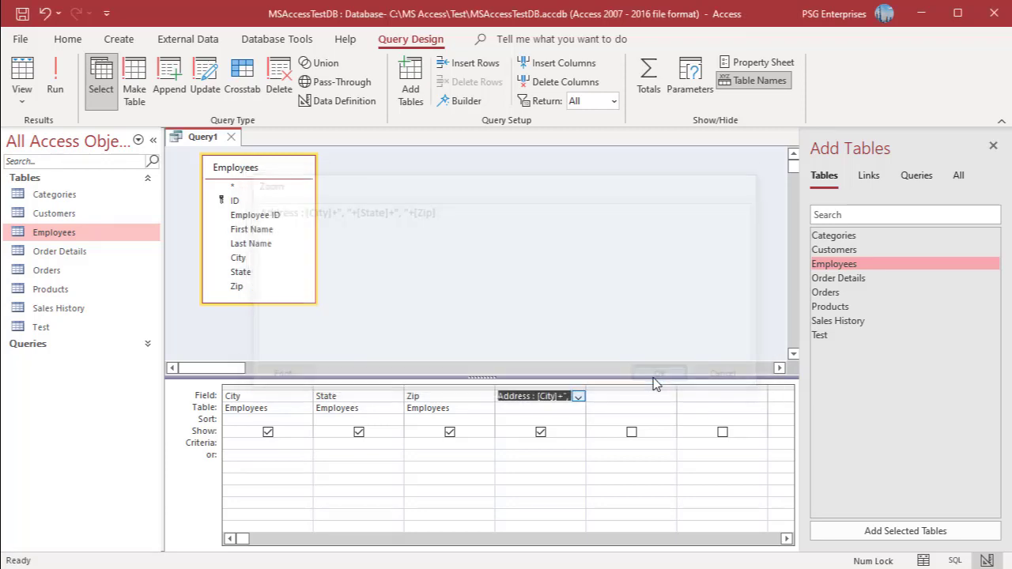
pyautogui.click(55, 88)
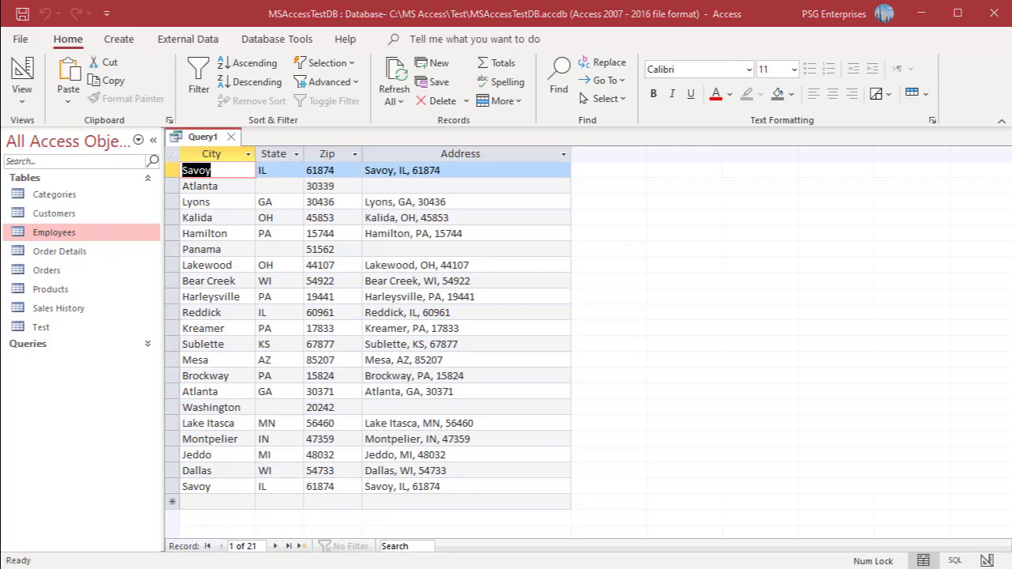
pyautogui.press('F2')
# Change Address to ([City] & (", "+[State]) & " " & [Zip]) and run the query
pyautogui.click(987, 560)
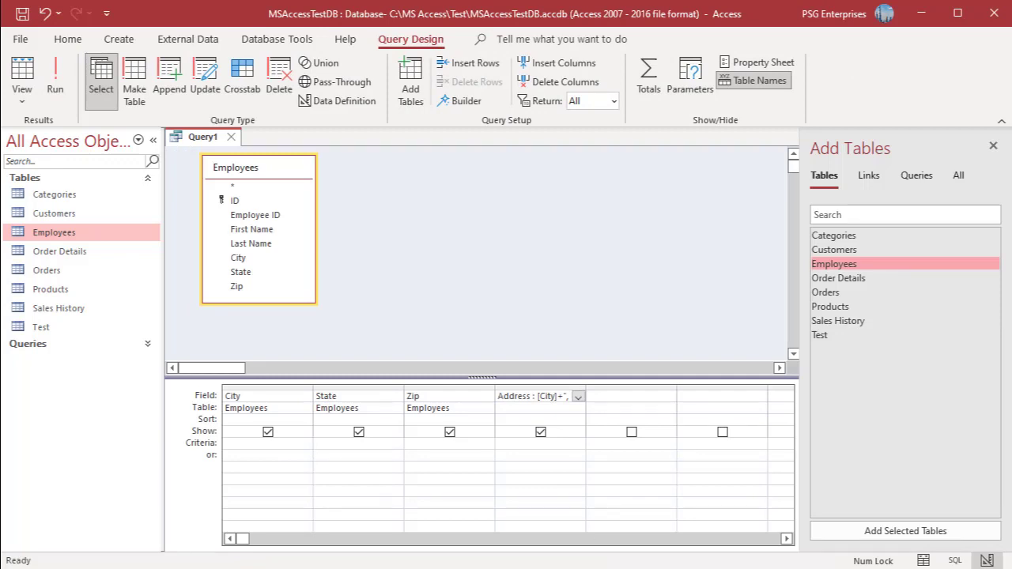
pyautogui.rightClick(532, 395)
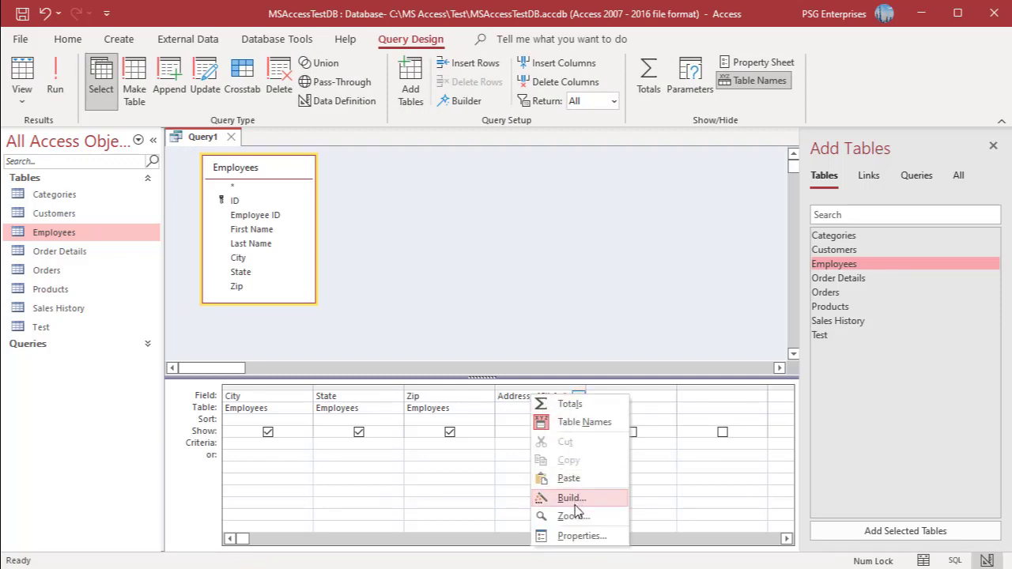
pyautogui.click(553, 518)
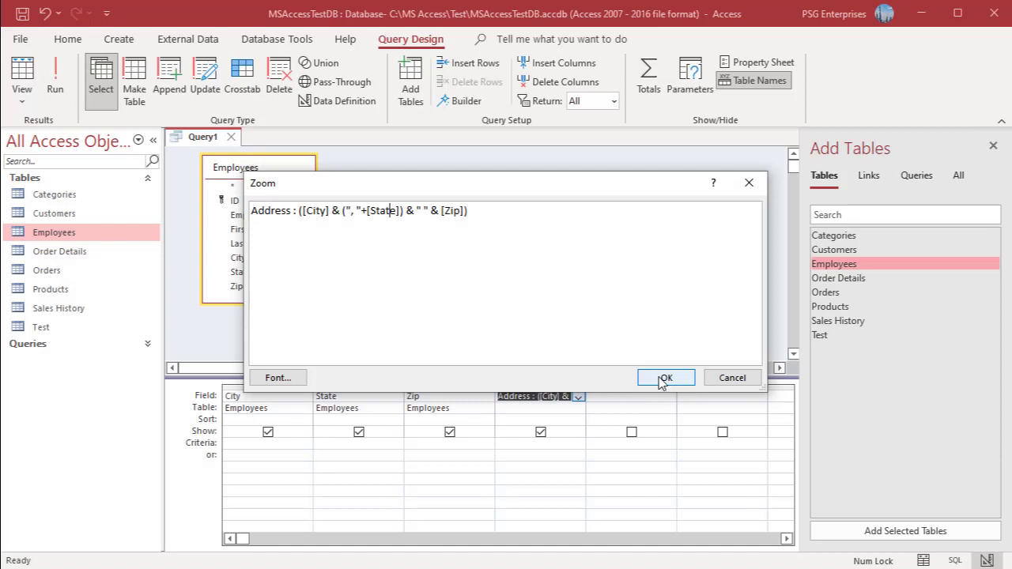
pyautogui.click(665, 378)
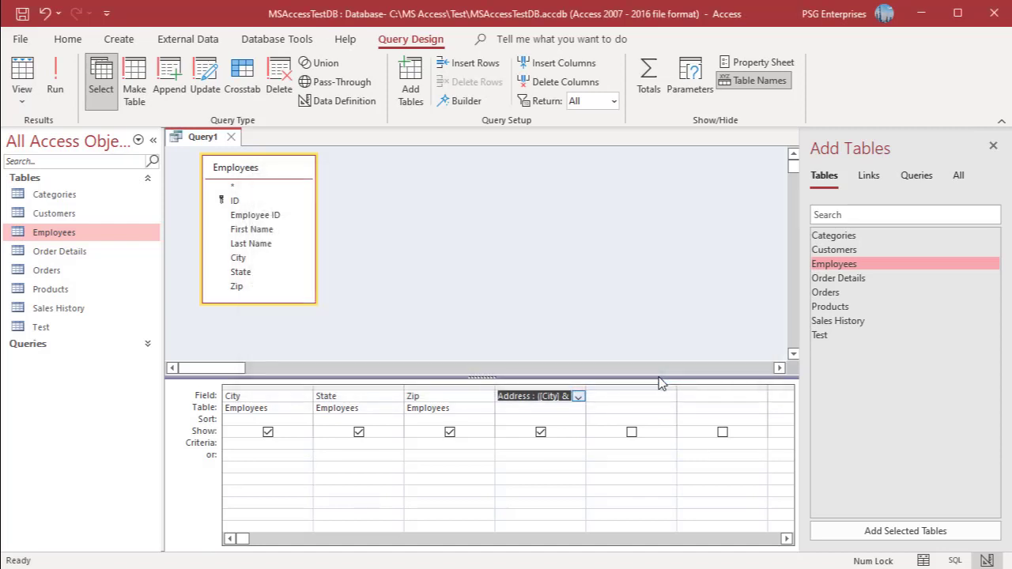
pyautogui.click(56, 83)
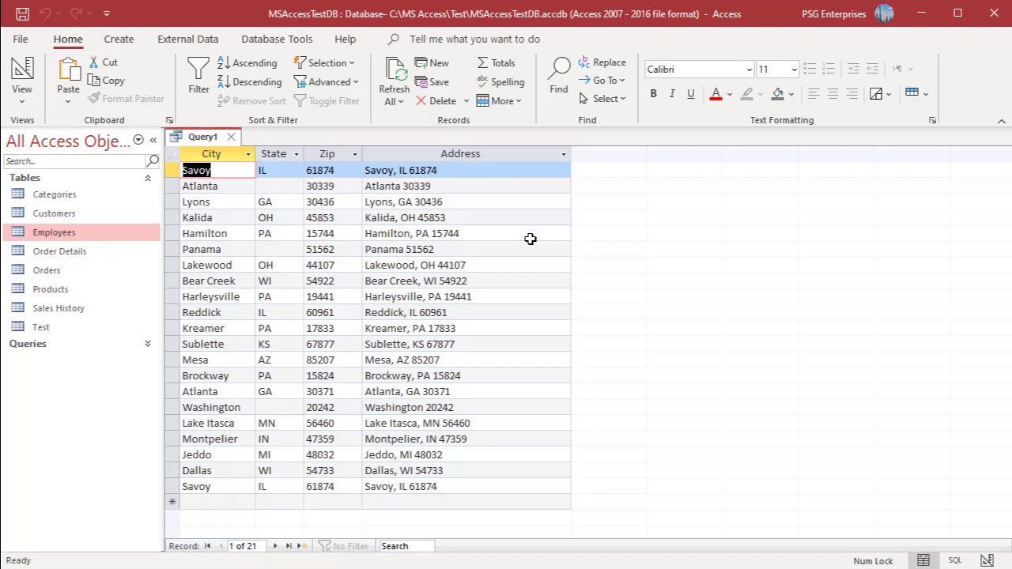
# In a new Test query, add a Code 1 field joining Type and Code, like "DL: 9A-99001", and run it
pyautogui.hotkey('ctrl', 'w')
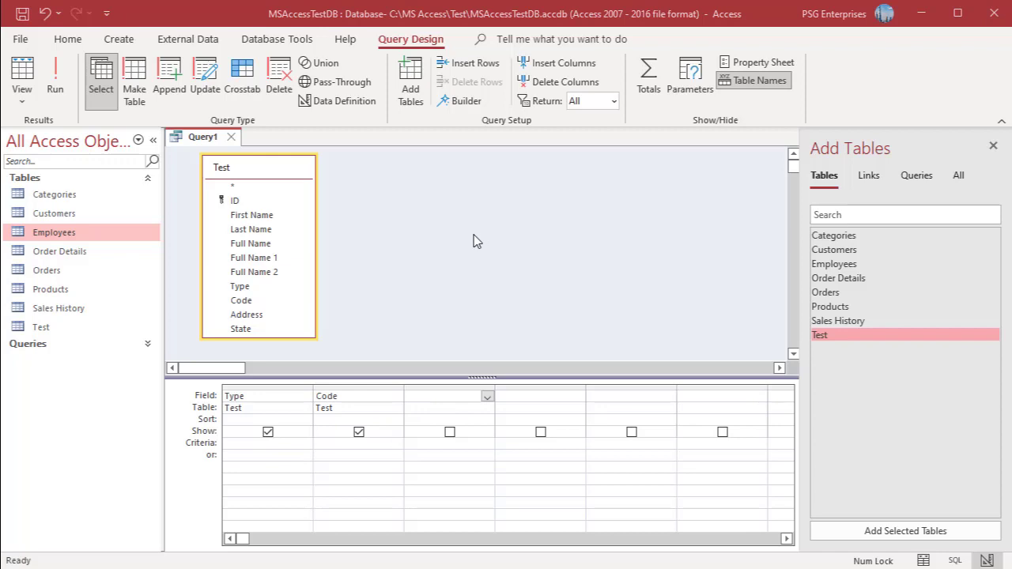
pyautogui.rightClick(429, 403)
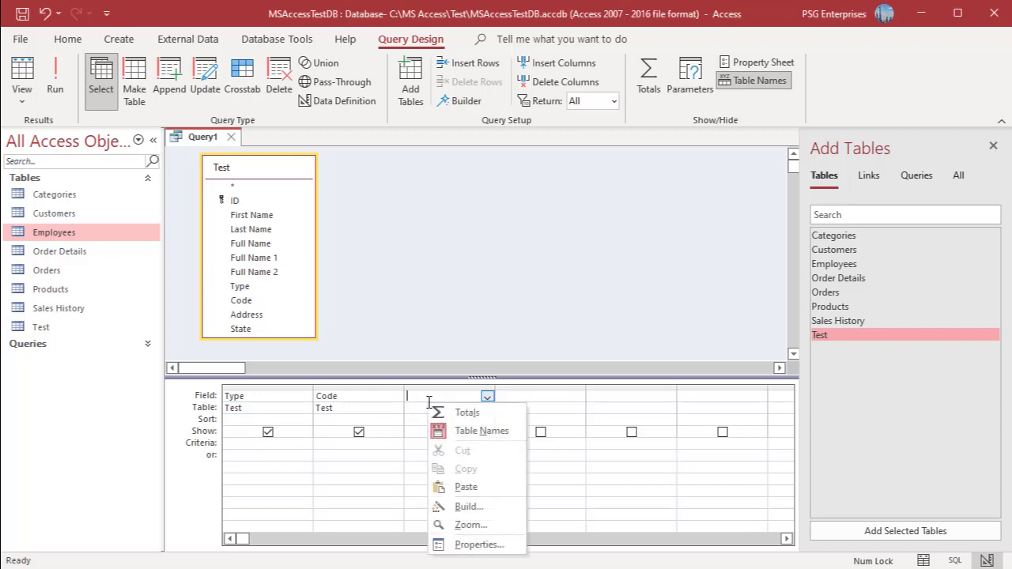
pyautogui.click(472, 526)
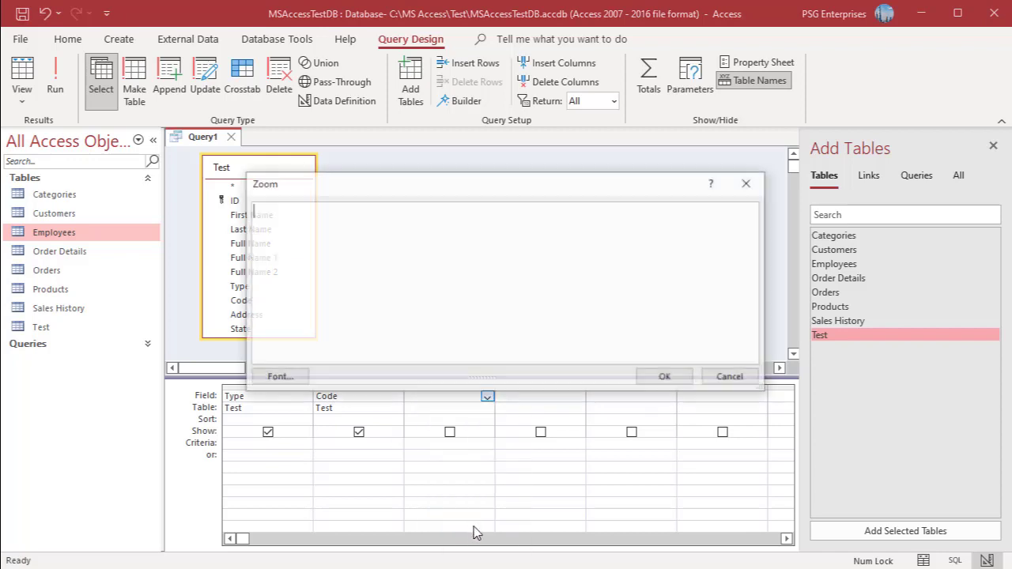
pyautogui.hotkey('ctrl', 'v')
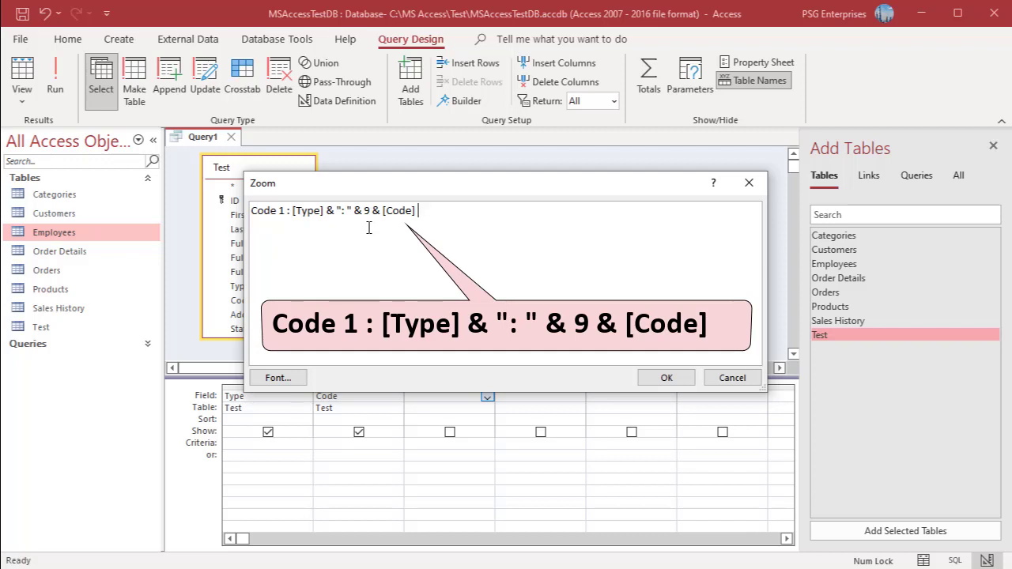
pyautogui.click(650, 377)
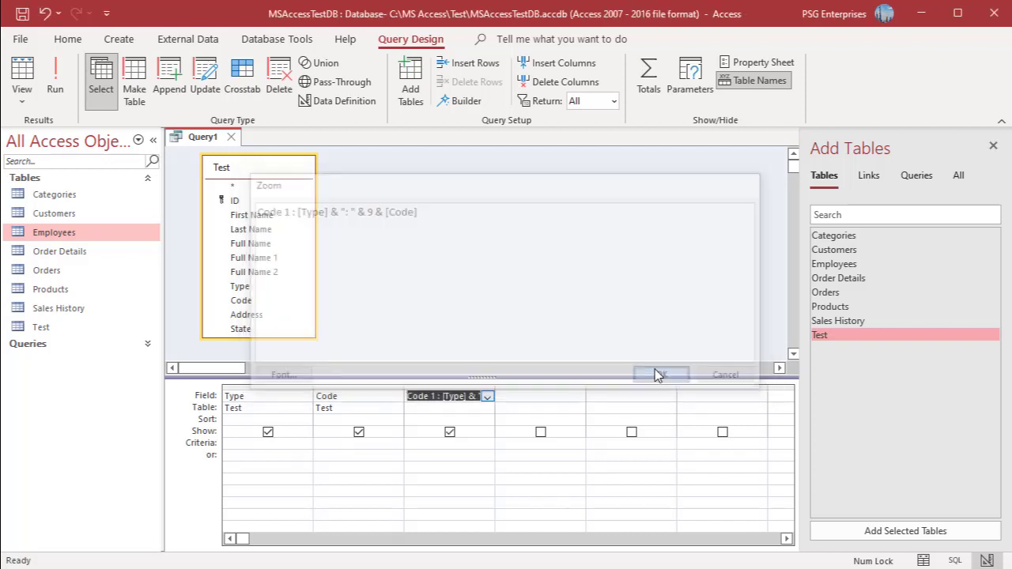
pyautogui.click(55, 91)
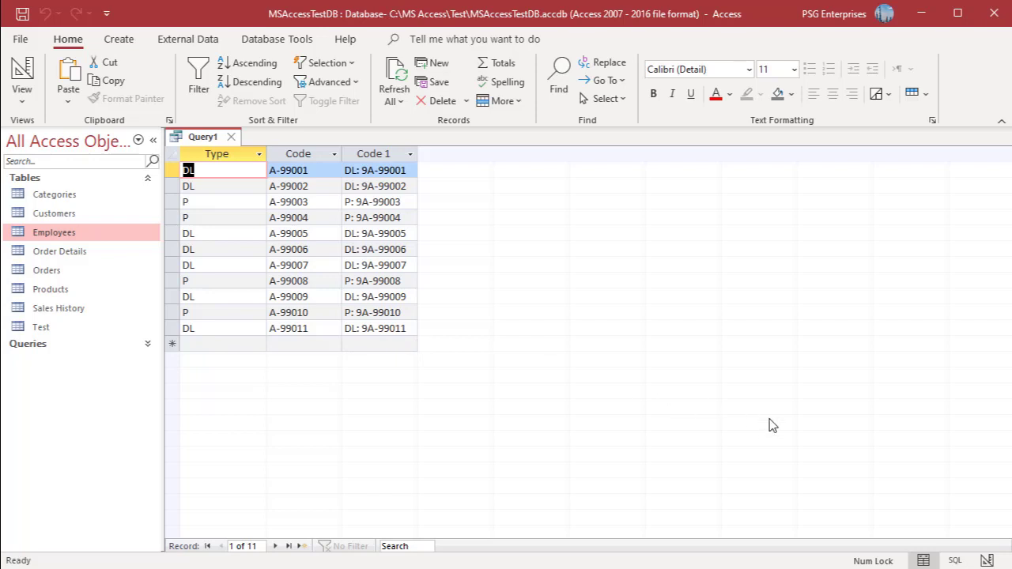
# Change Code 1's first & to +, run it to see #Error, then return to Design View
pyautogui.click(986, 560)
pyautogui.hotkey('shift', 'F2')
pyautogui.click(333, 210)
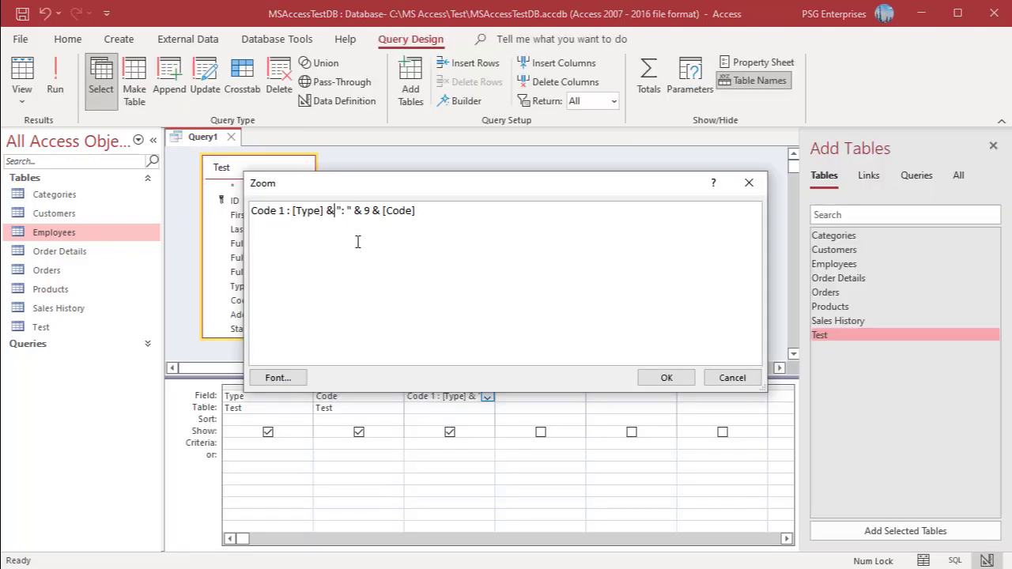
pyautogui.press('BackSpace')
pyautogui.press('BackSpace')
pyautogui.write('+')
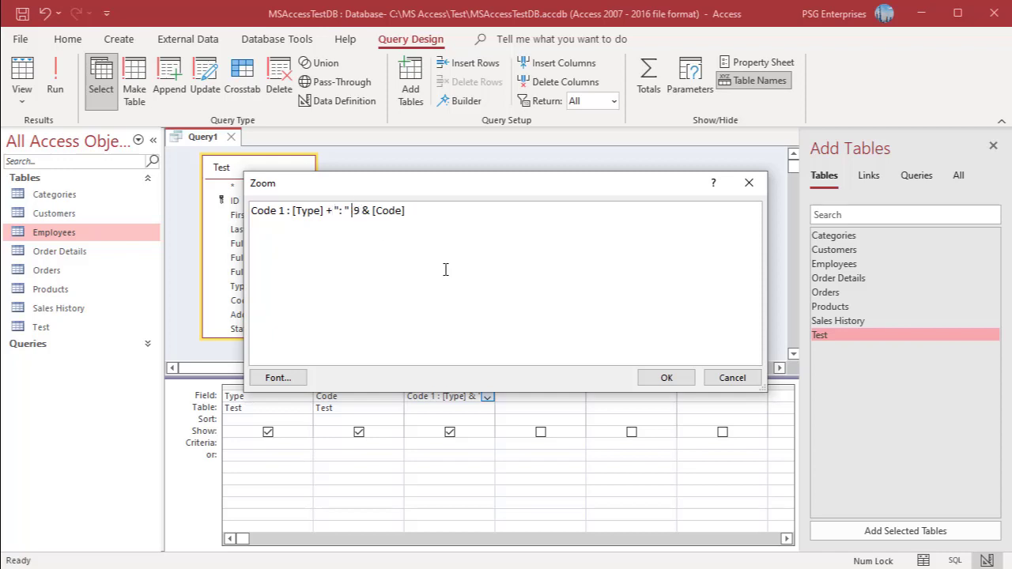
pyautogui.click(667, 377)
pyautogui.click(53, 95)
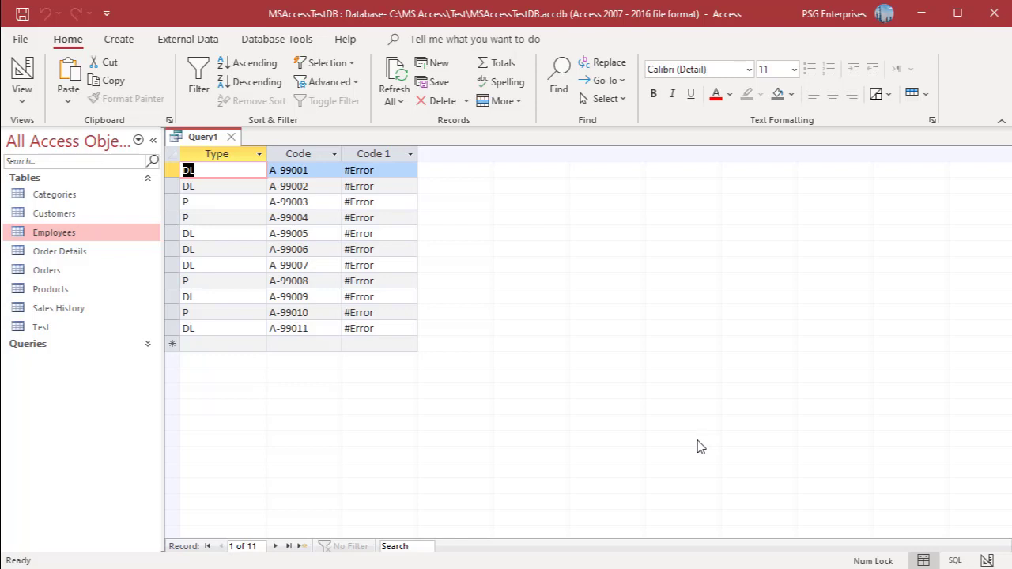
pyautogui.click(986, 561)
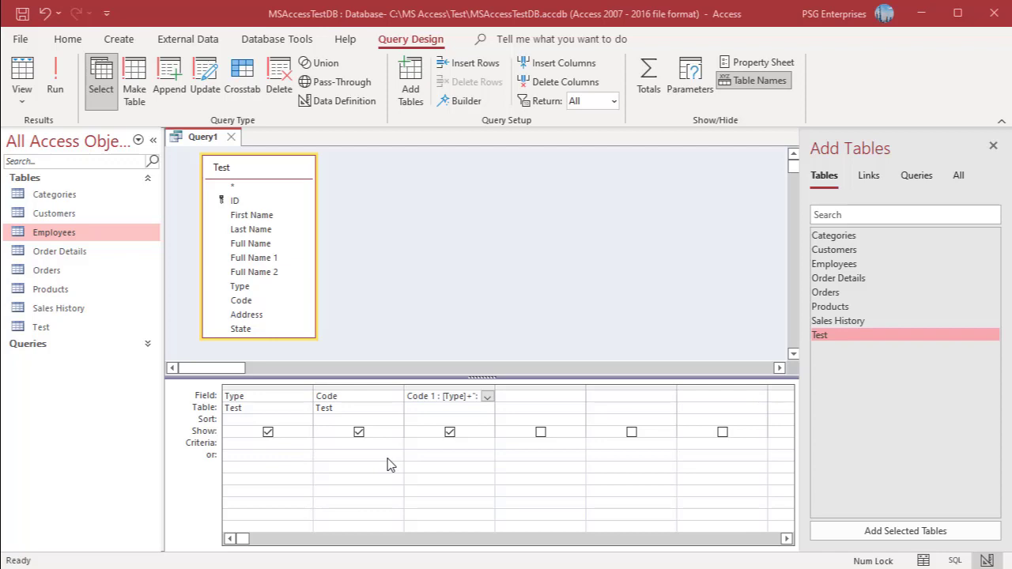
# Rebuild Code 1 with & joins and """" quotes around [Code], then run it to show DL: "9A-99001"
pyautogui.rightClick(438, 401)
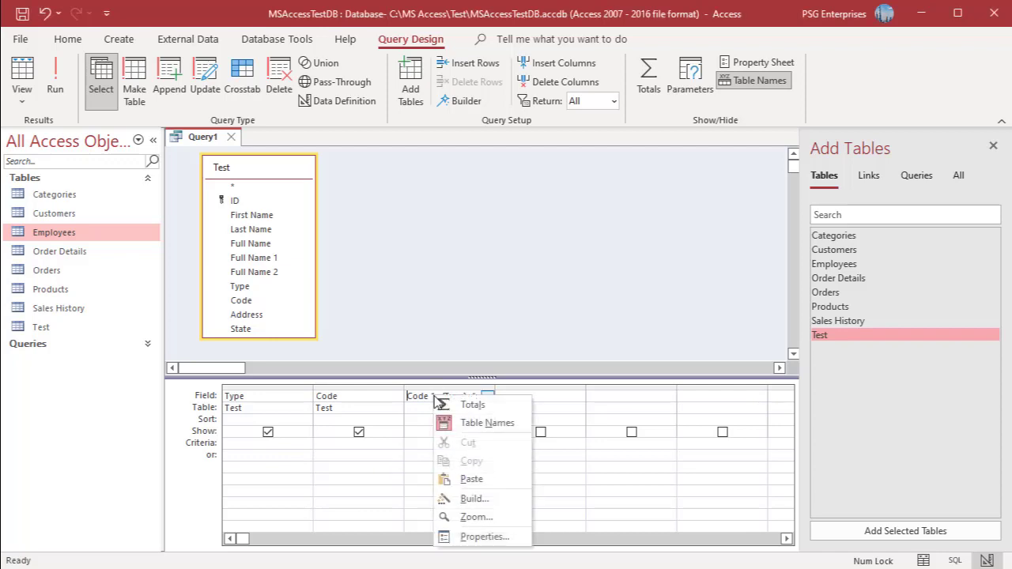
pyautogui.click(476, 516)
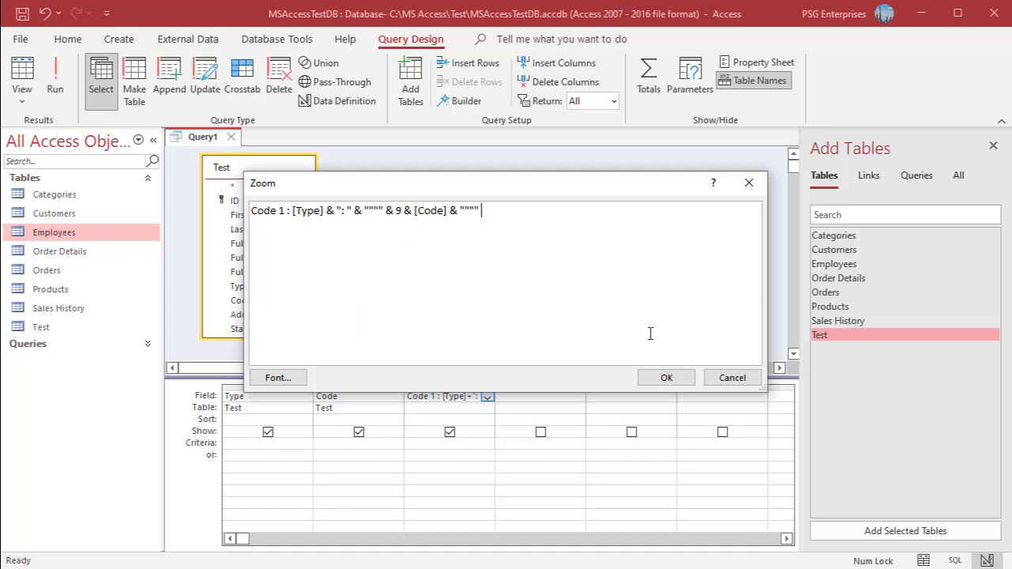
pyautogui.click(667, 380)
pyautogui.click(63, 92)
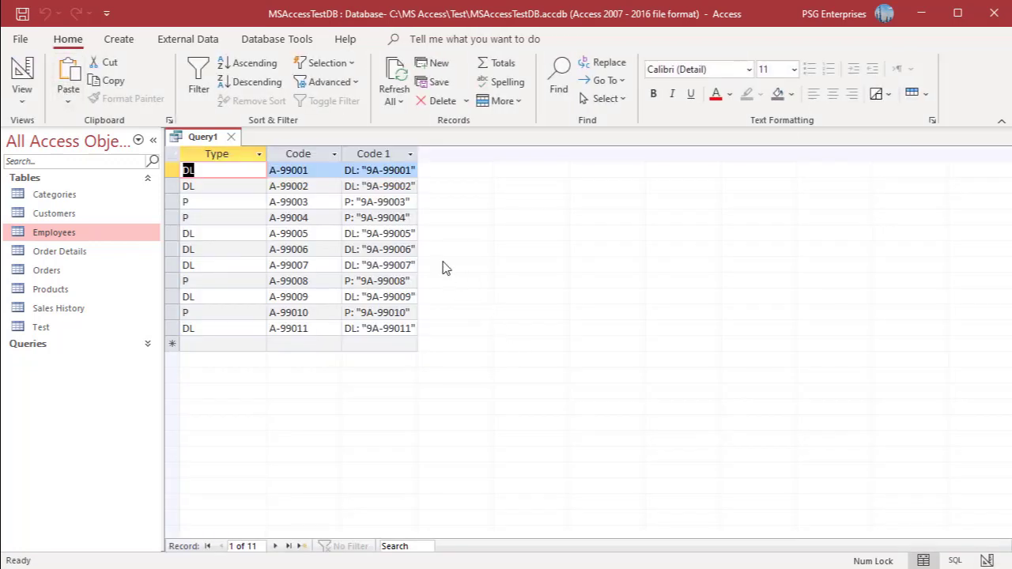